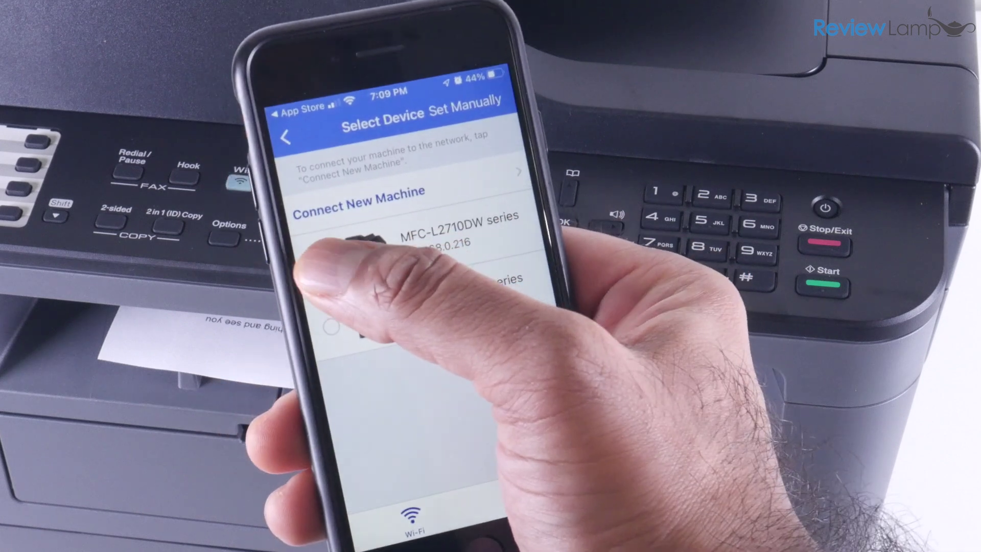
Tick MFC-L2710DW series as the app's device and close the toner refresh advertisement
click(316, 260)
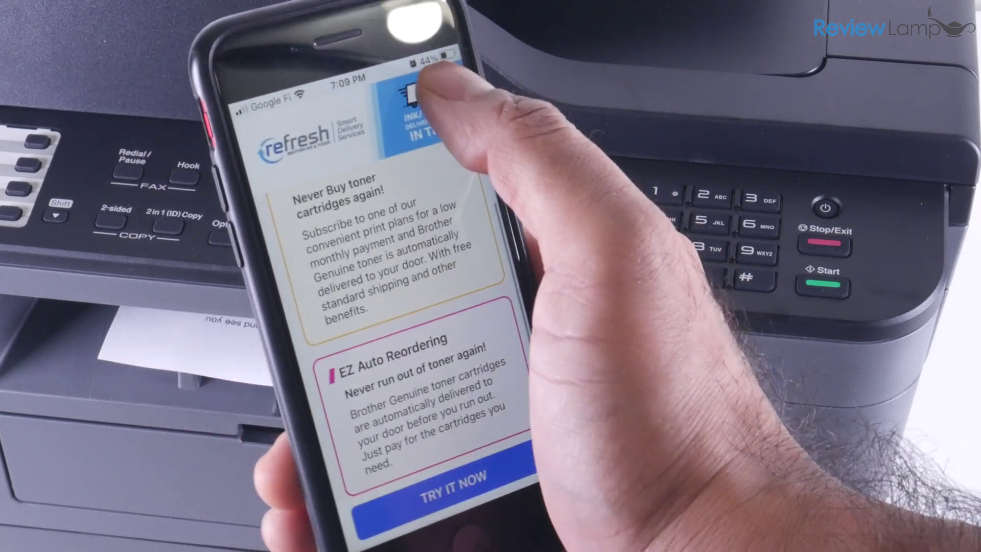
click(432, 59)
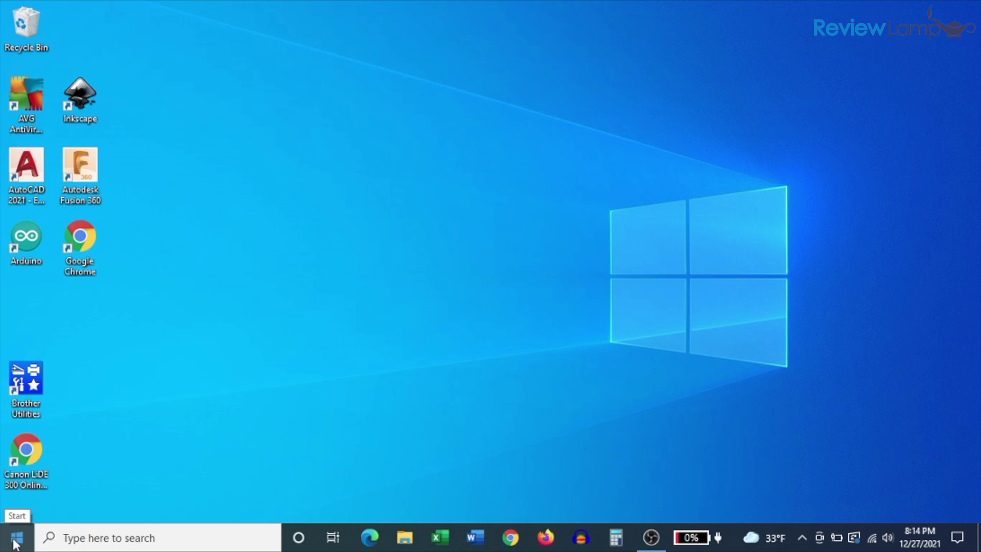
Go to Devices > Printers & scanners in Windows Settings
click(19, 538)
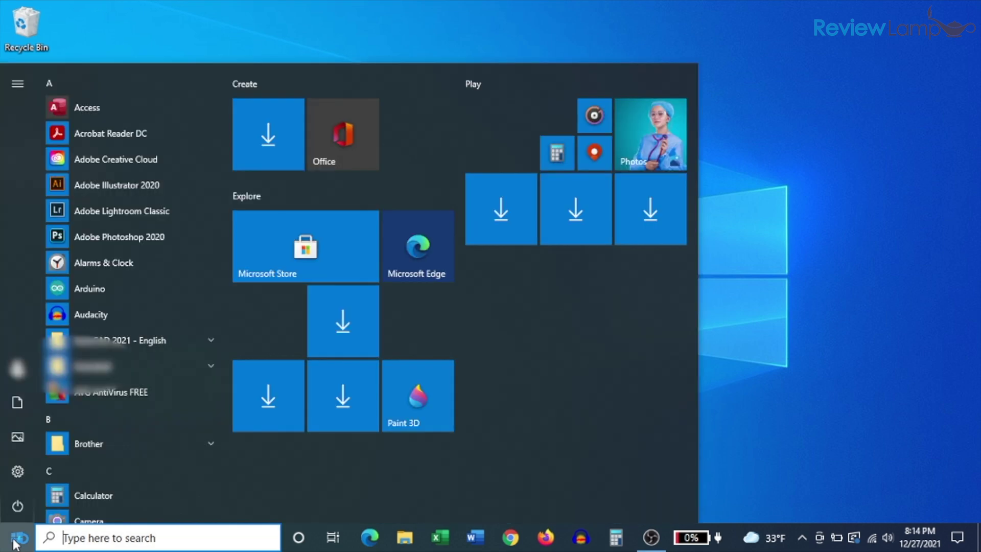
mouse_move(25, 478)
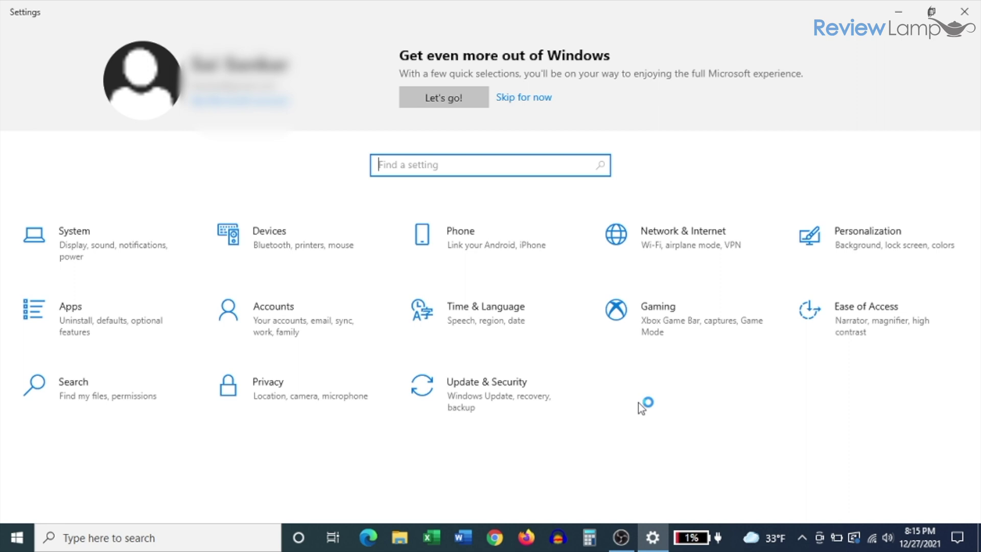
click(302, 230)
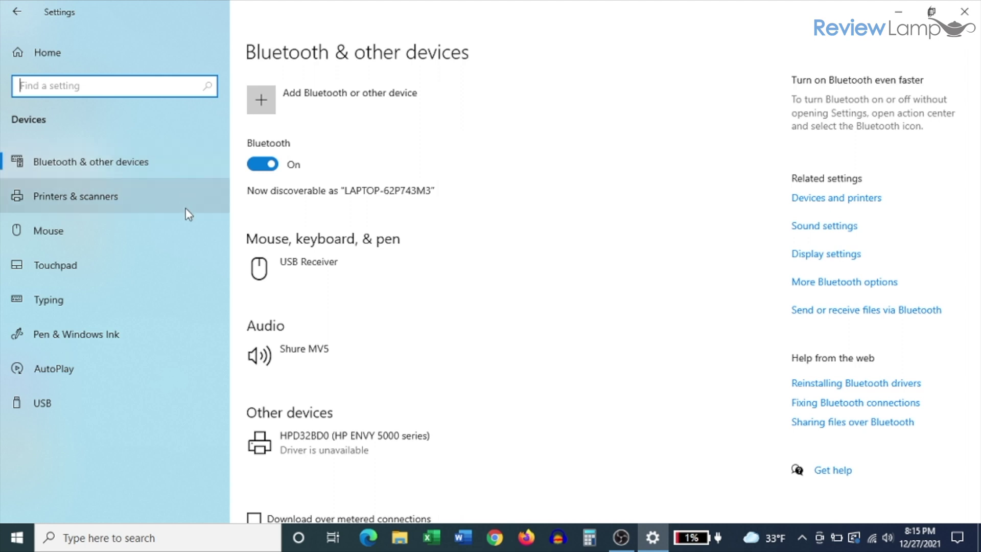
click(77, 204)
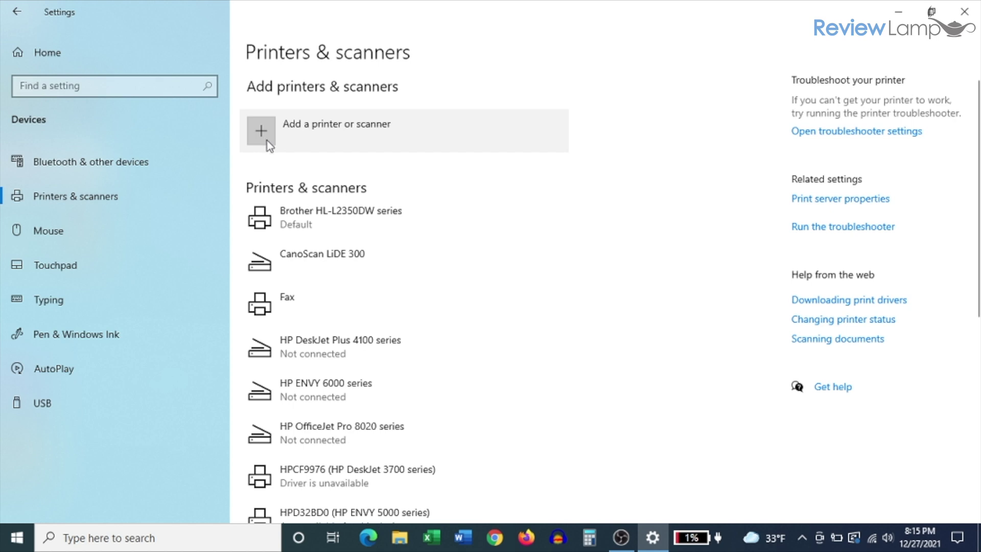
Add the Brother MFC-L2710DW series found on the network and check it in the printer list
click(266, 141)
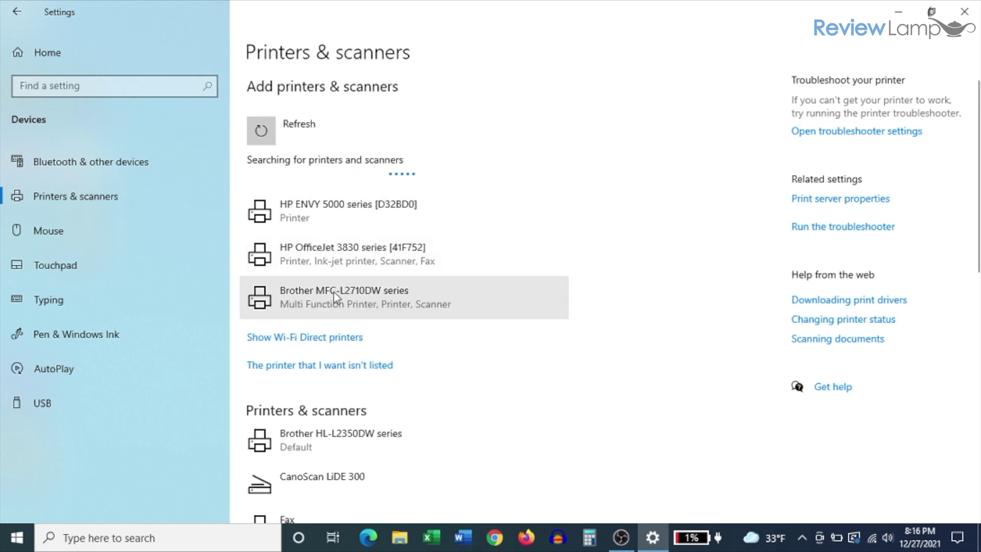
click(367, 294)
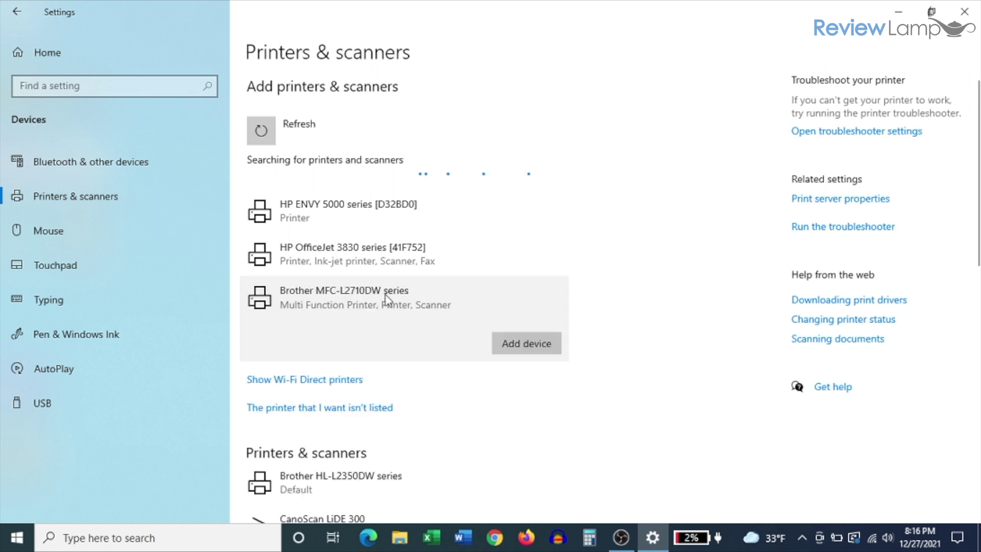
click(533, 345)
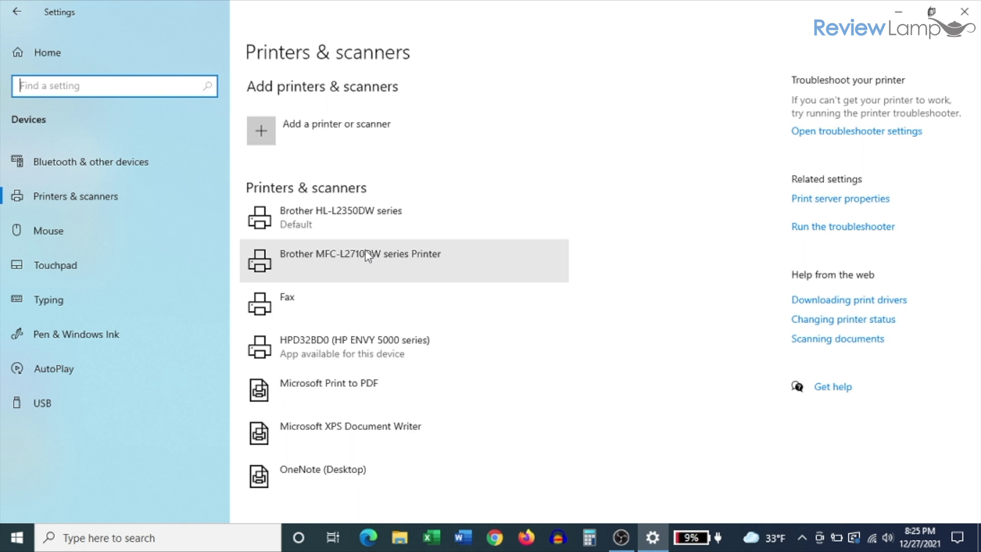
click(367, 255)
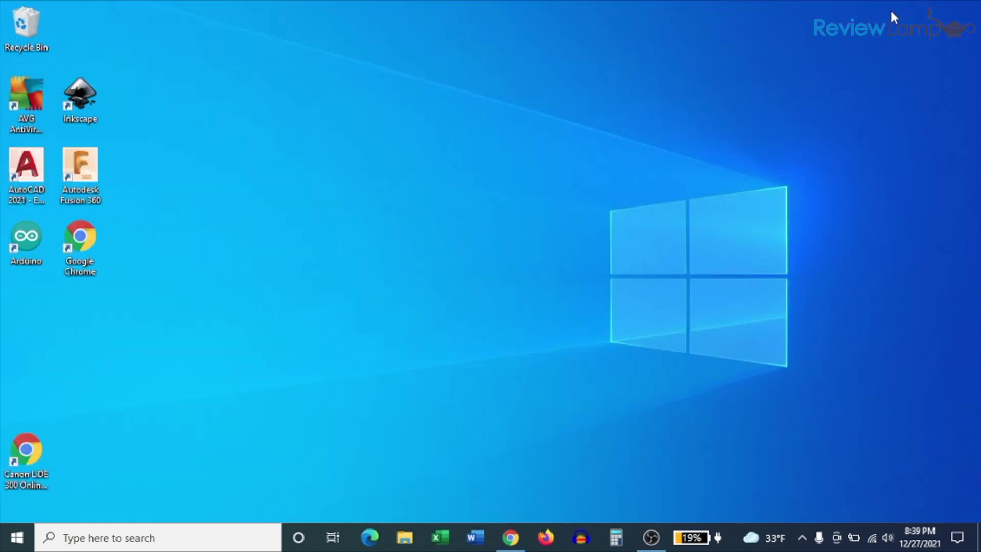
Load support.brother.com in Chrome
click(512, 542)
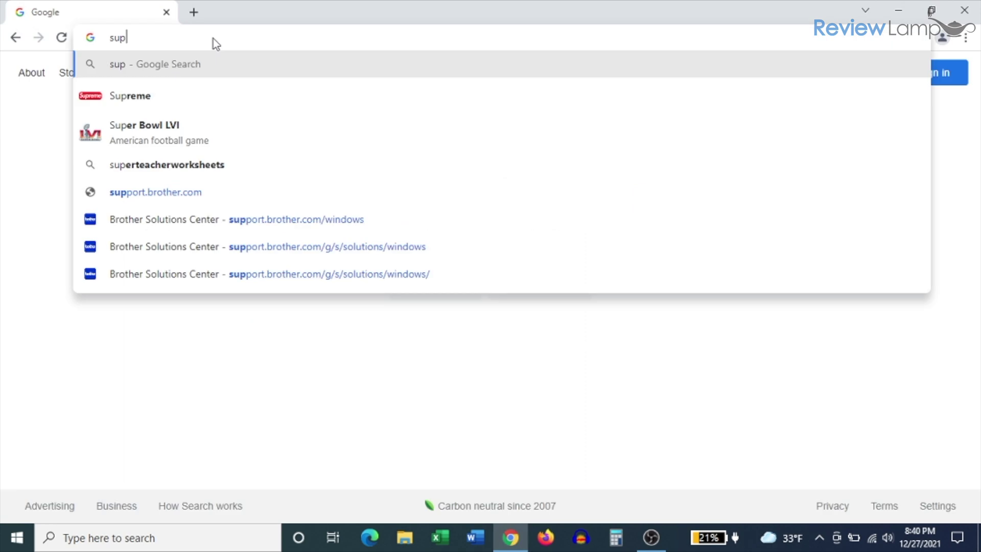
text(port)
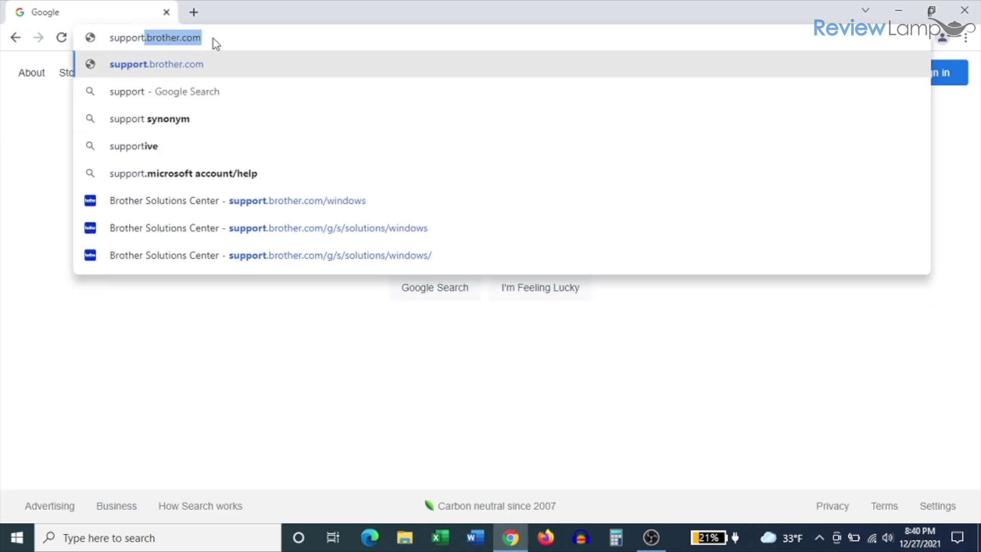
key(Right)
key(Return)
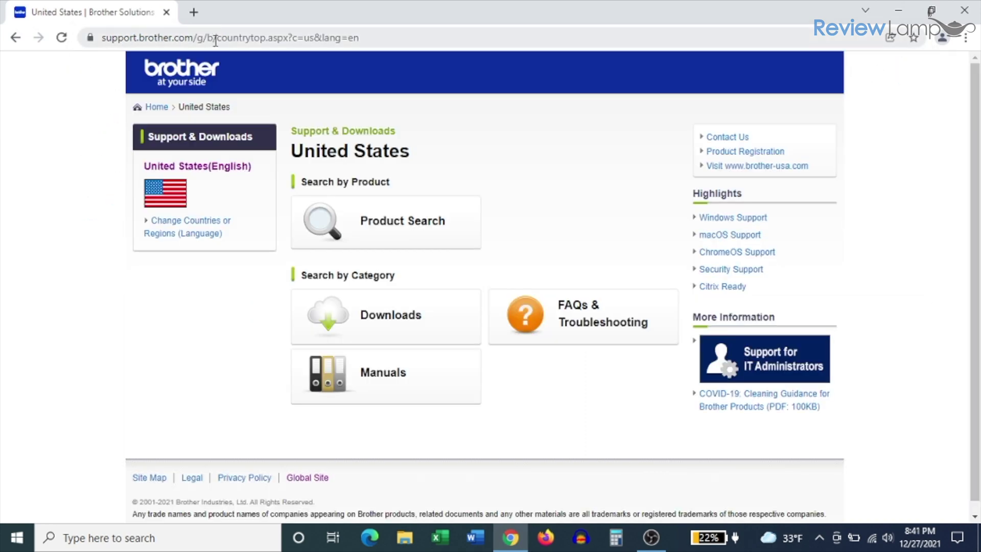
Open MFC-L2710DW downloads under Monochrome Laser Fax/MFC/DCP > MFC-L2 series for Windows 10 (64-bit)
click(409, 319)
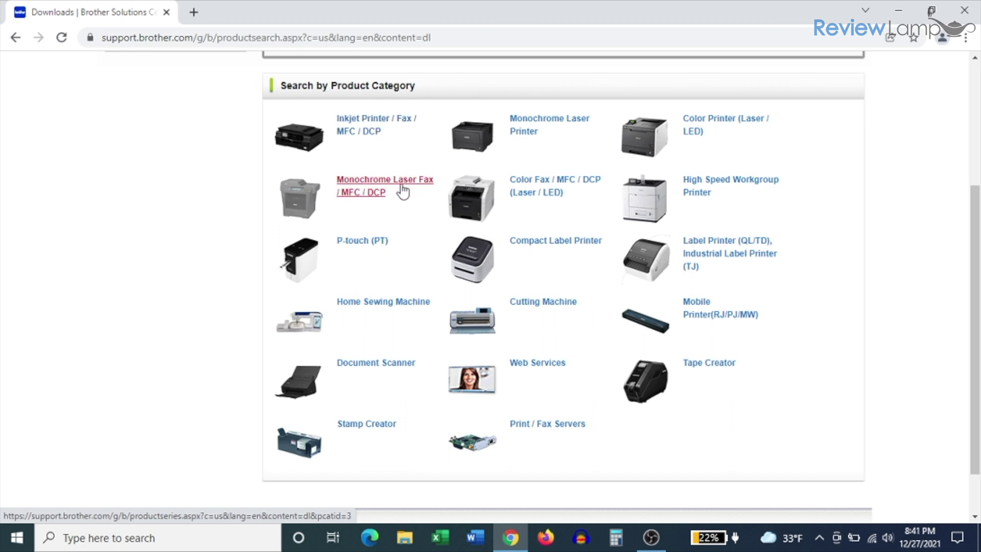
click(379, 202)
scroll(969, 321, down, 5)
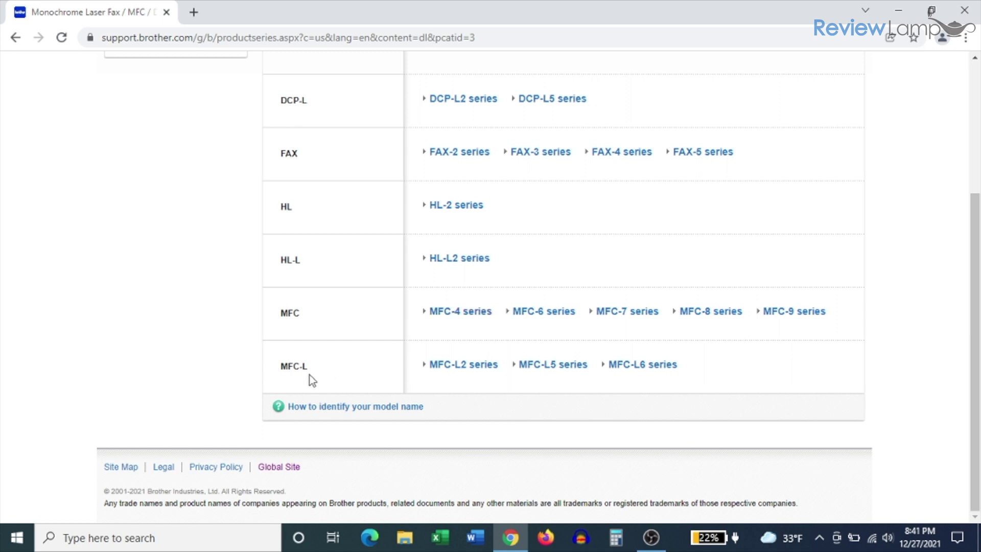
click(463, 364)
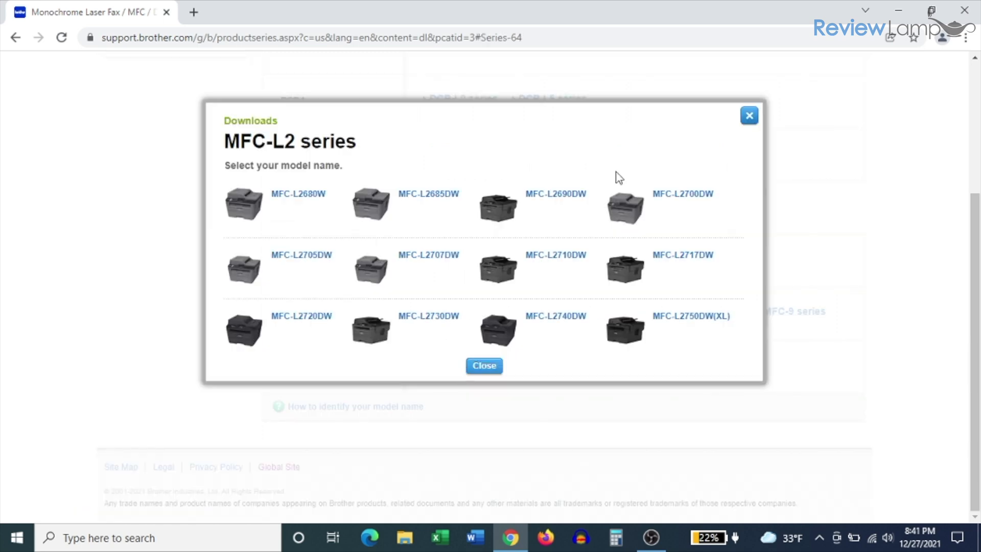
click(555, 257)
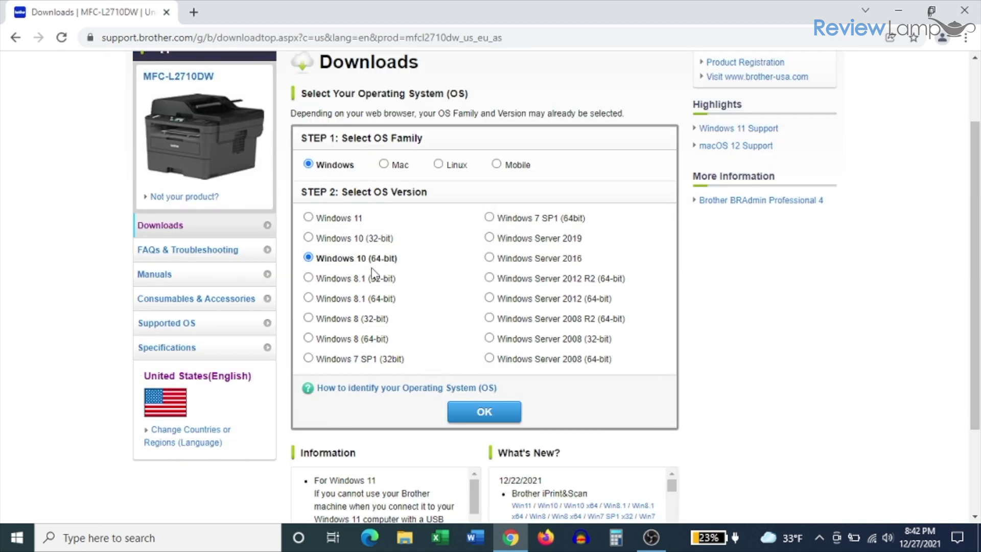
click(480, 411)
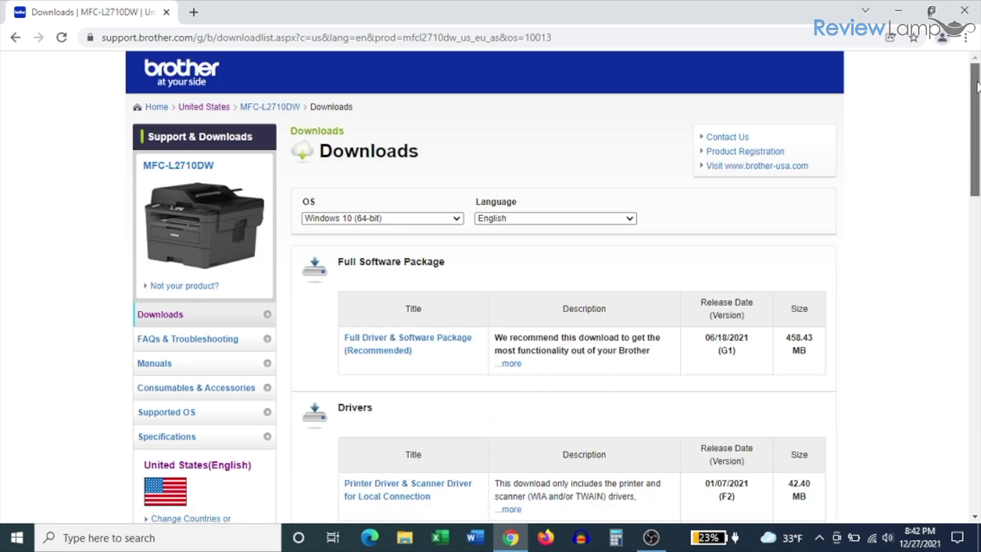
Agree to the EULA, download iPrintScan-Setup-10_0_0_120.exe and run the installer
drag(976, 116, 976, 302)
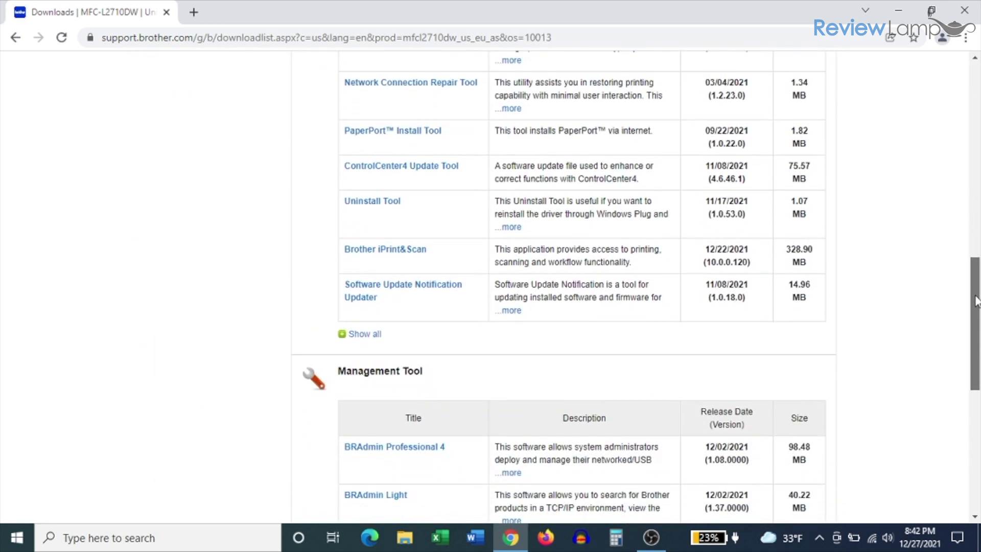
click(418, 251)
scroll(977, 283, down, 2)
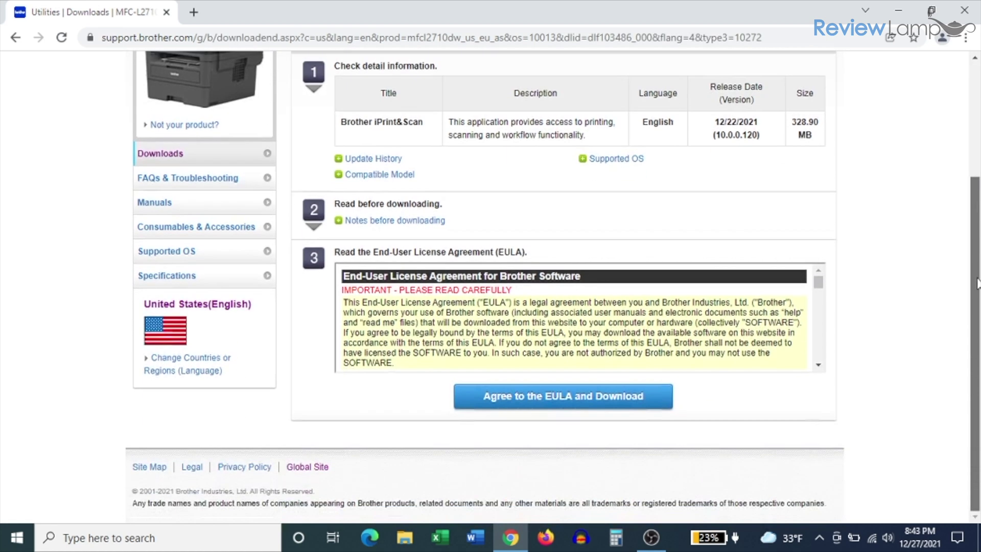
click(571, 401)
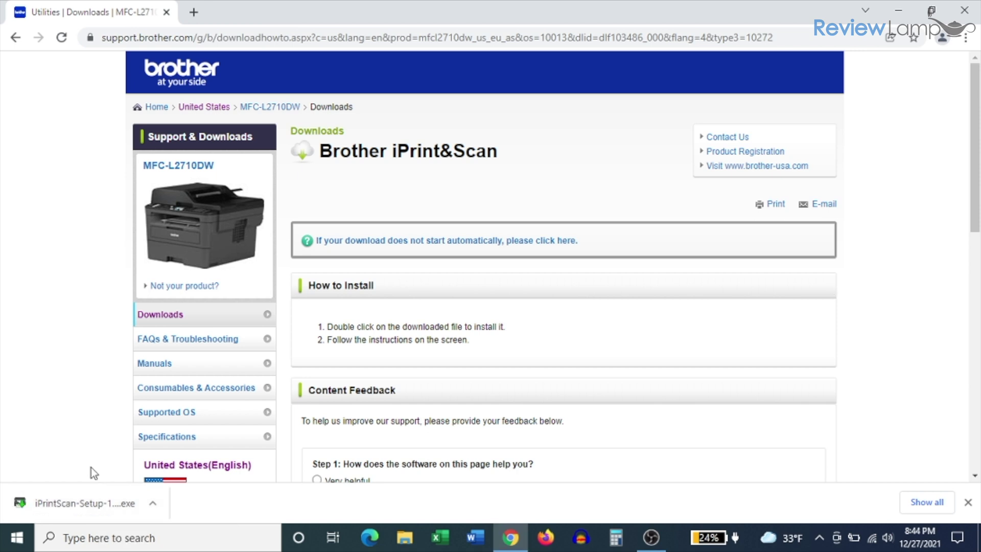
click(72, 506)
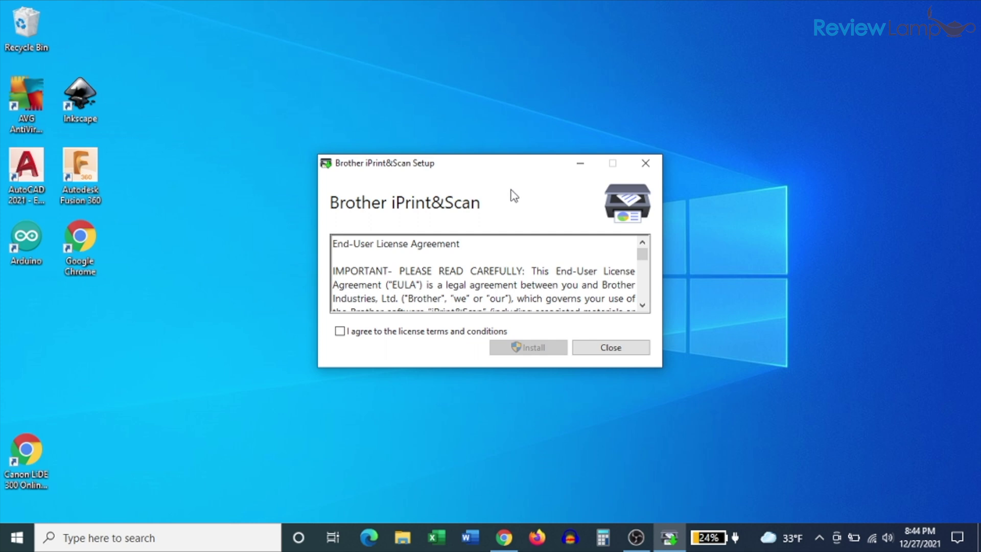
Accept the licence, install and launch iPrint&Scan, then agree to its EULA
click(341, 331)
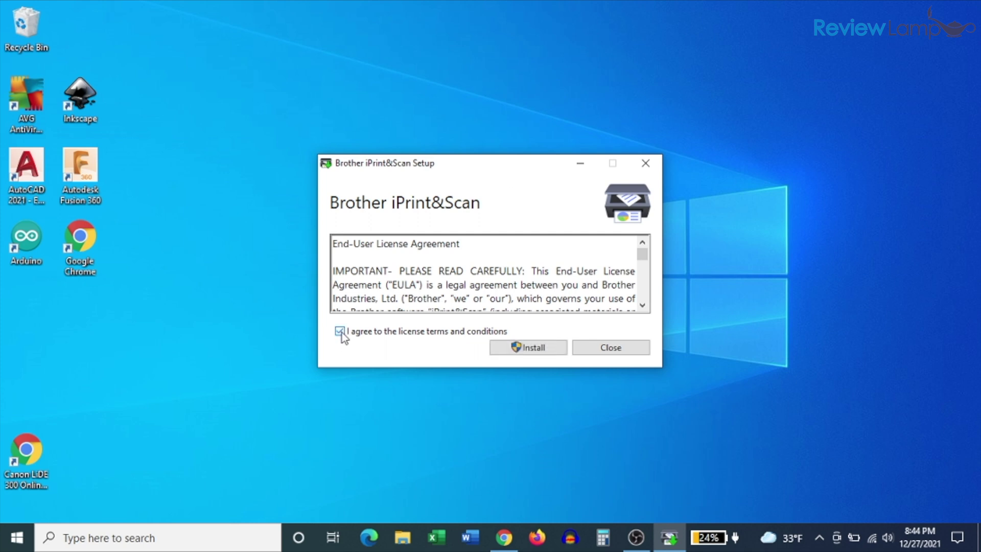
click(531, 353)
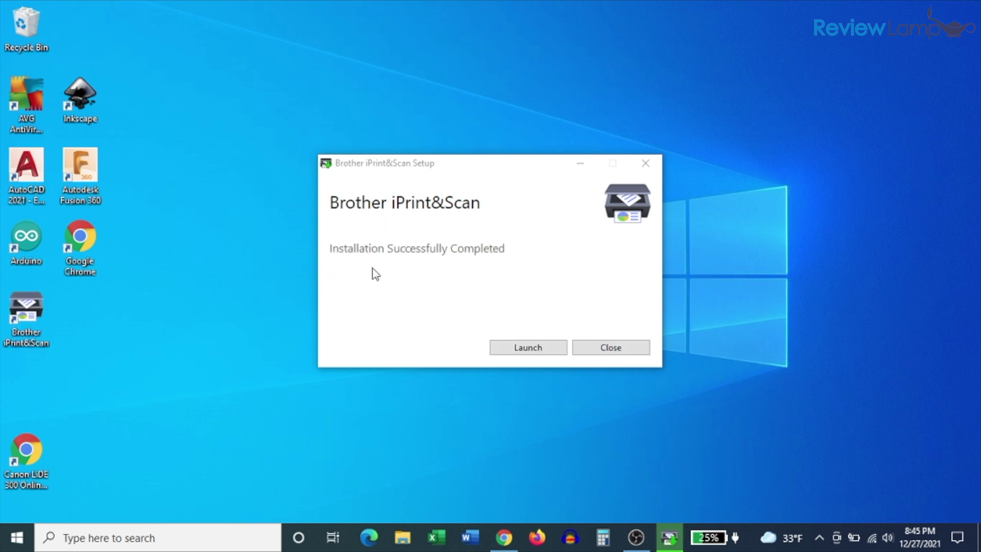
click(539, 352)
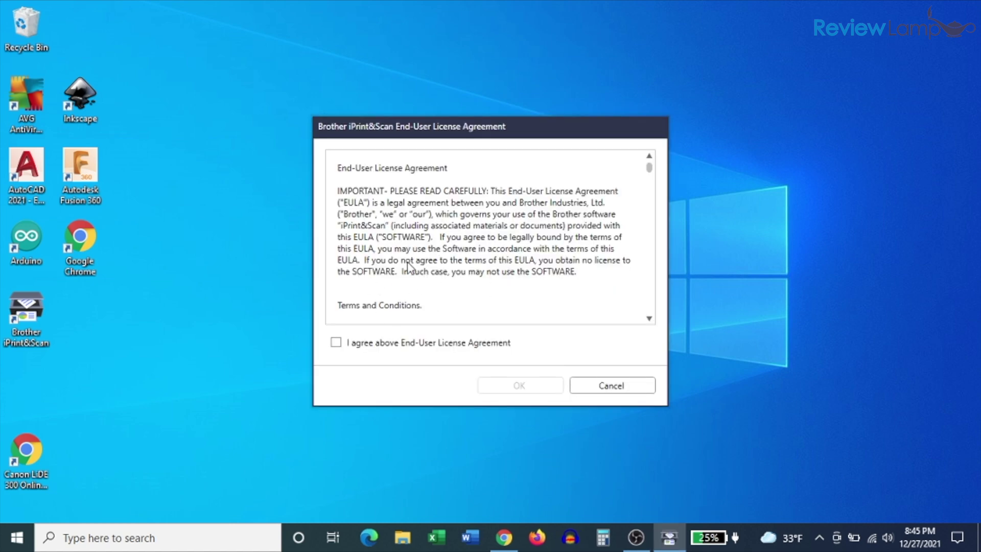
click(336, 343)
click(534, 386)
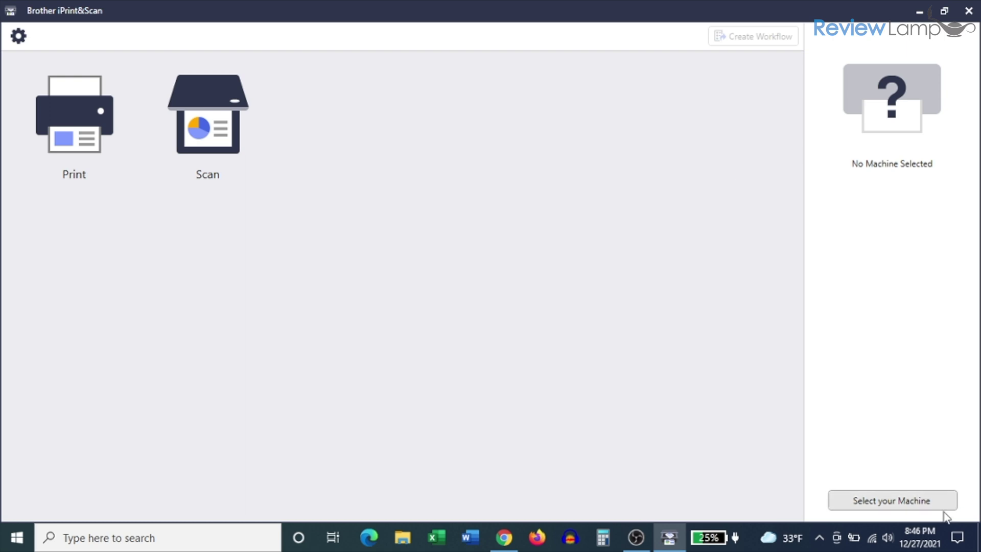
Pick MFC-L2710DW series at 192.168.0.216 from the Network list as the app's machine
click(904, 501)
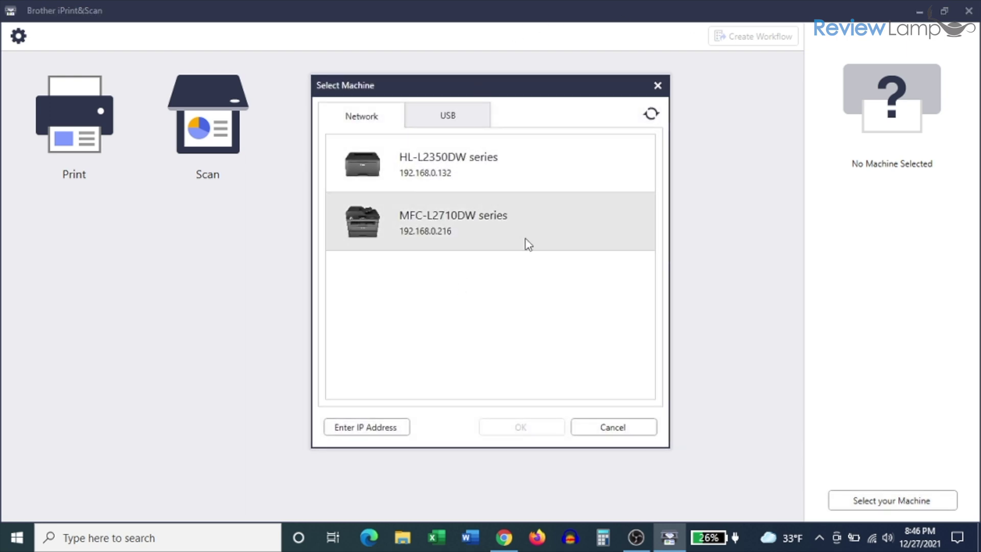
click(466, 231)
click(542, 427)
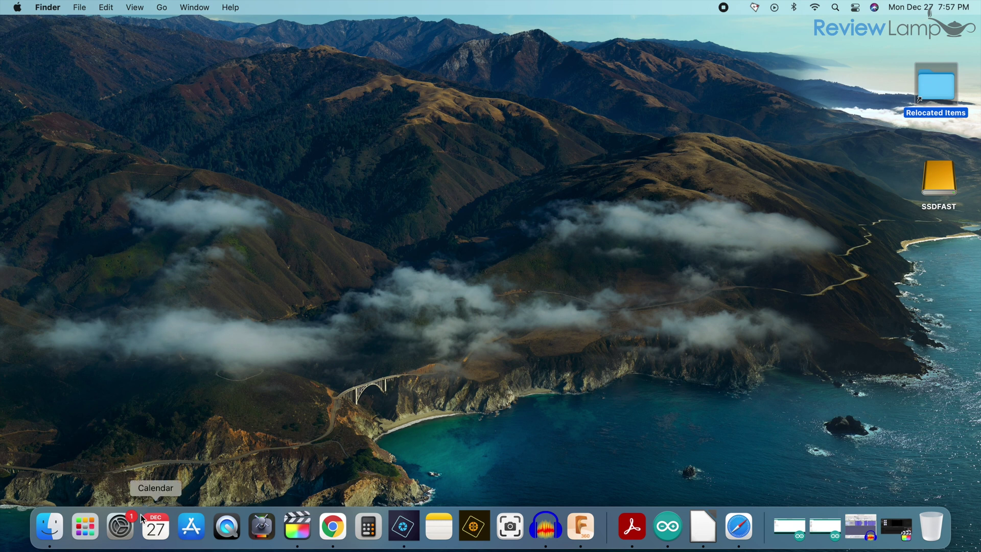
Add Brother MFC-L2710DW series via AirPrint in Printers & Scanners, then close System Preferences
click(118, 531)
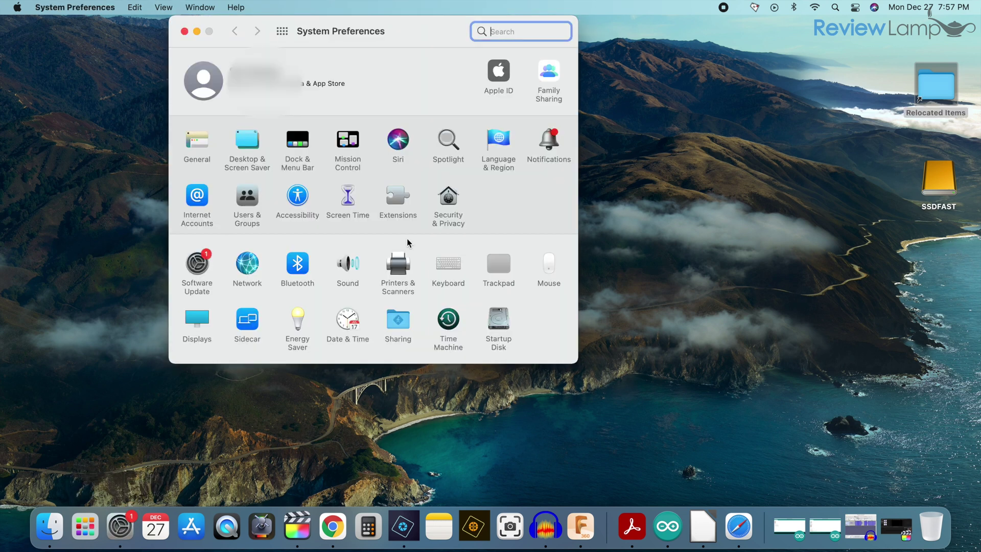
click(409, 284)
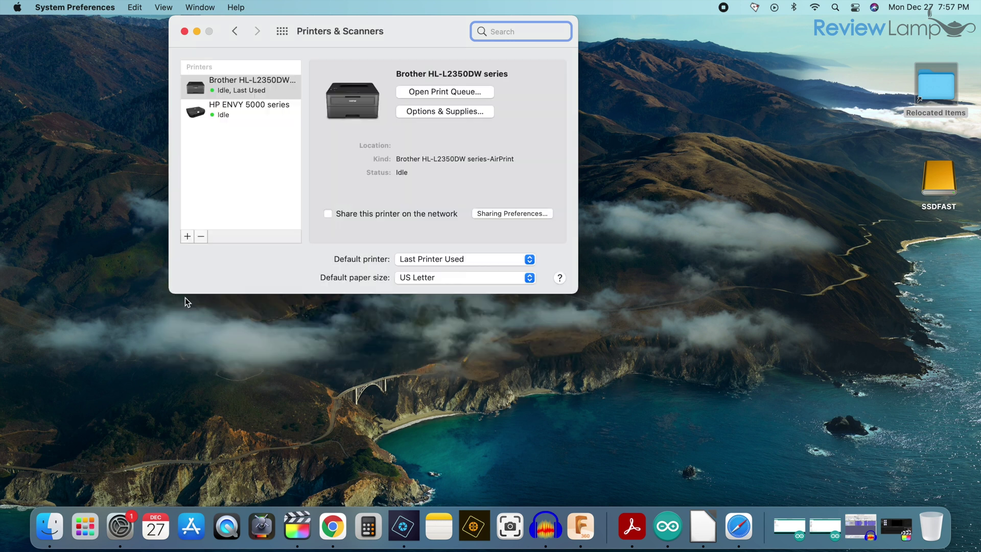
click(187, 236)
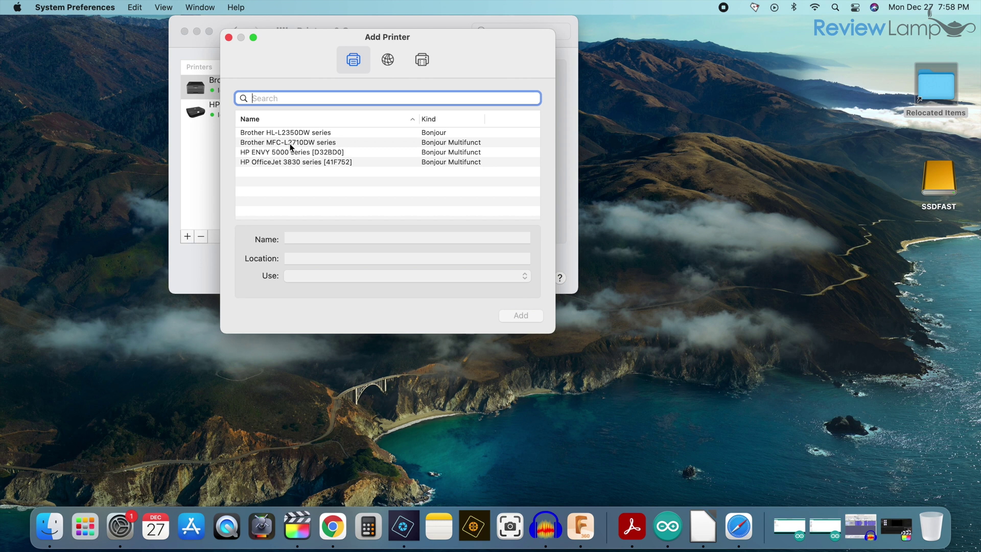
click(322, 143)
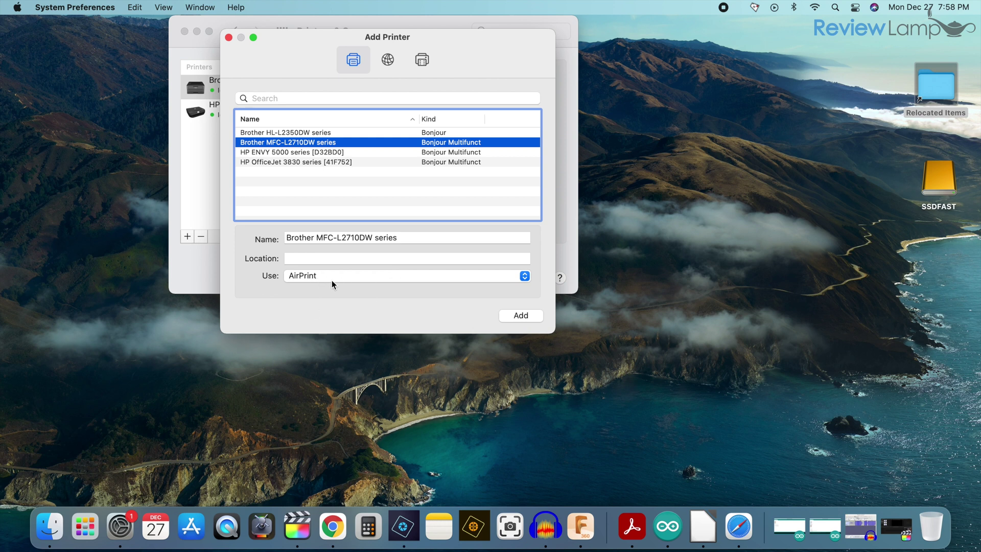
click(512, 317)
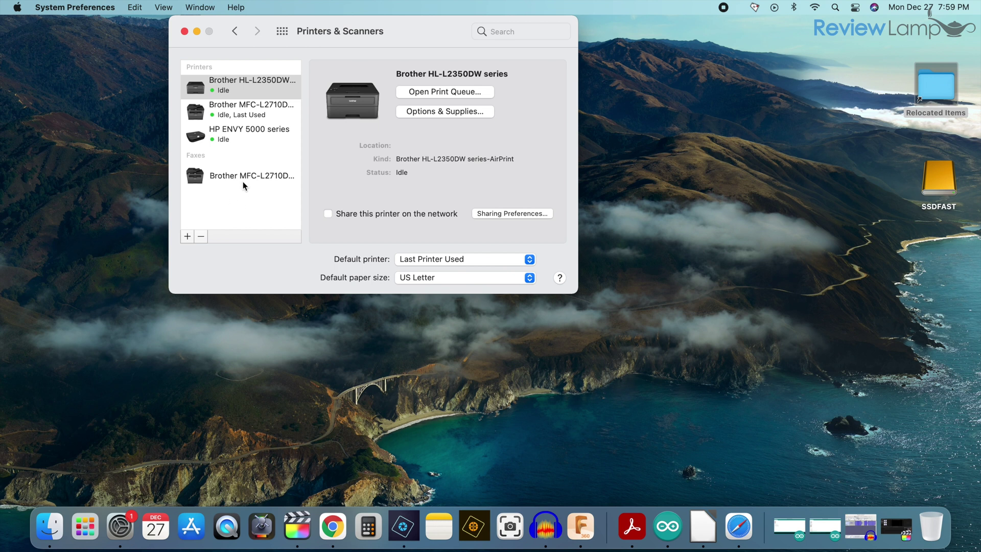
click(186, 33)
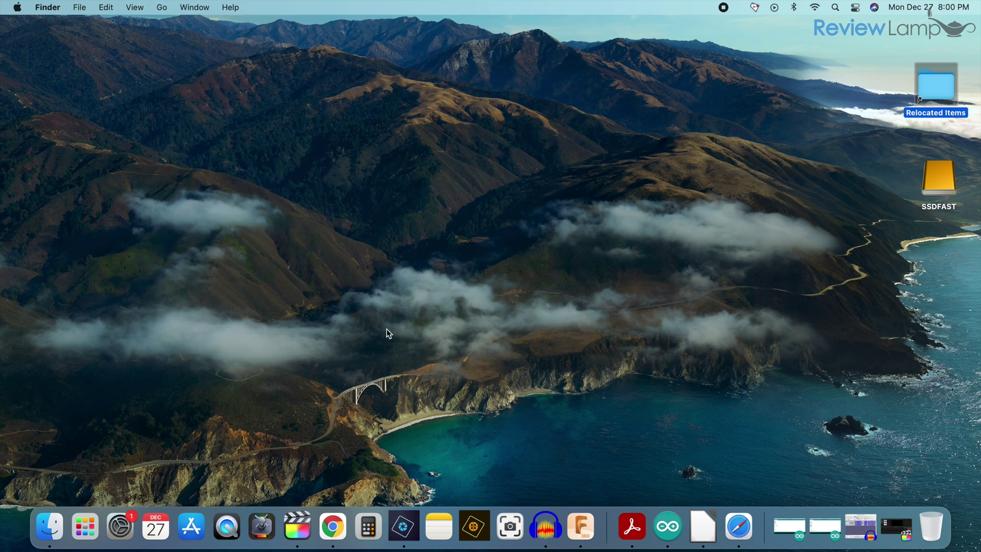
Search the App Store for 'brother iprint', install Brother iPrint&Scan and launch it
click(193, 527)
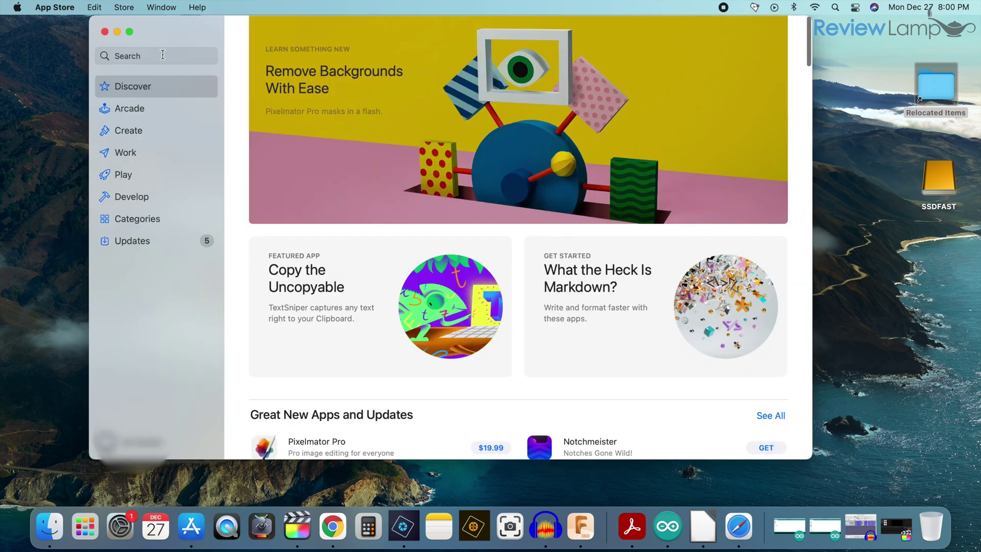
click(149, 58)
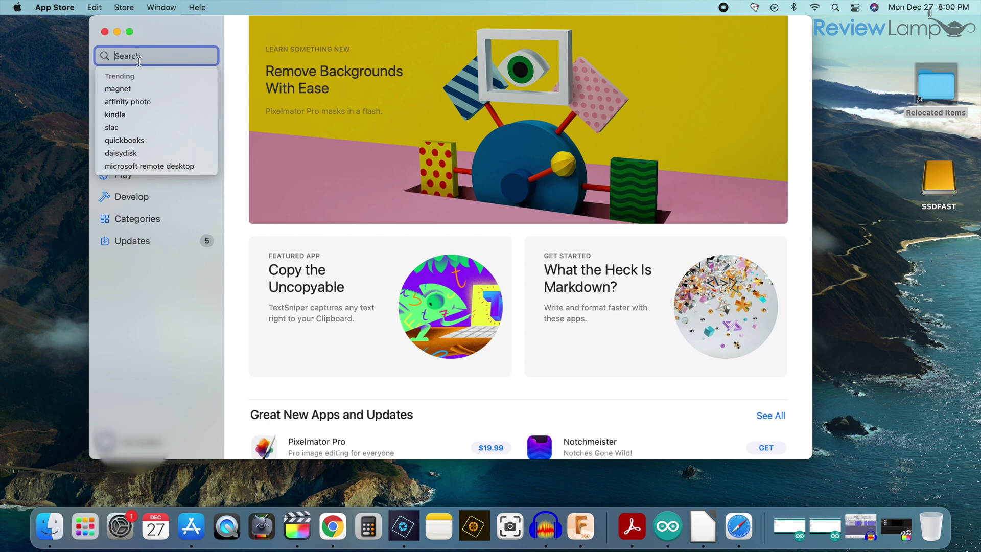
text(brother )
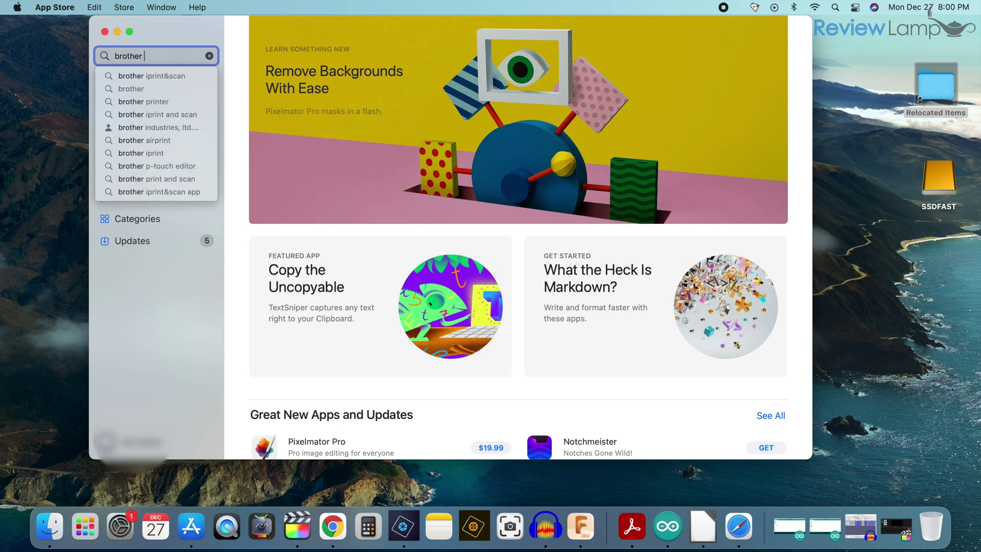
text(iprint)
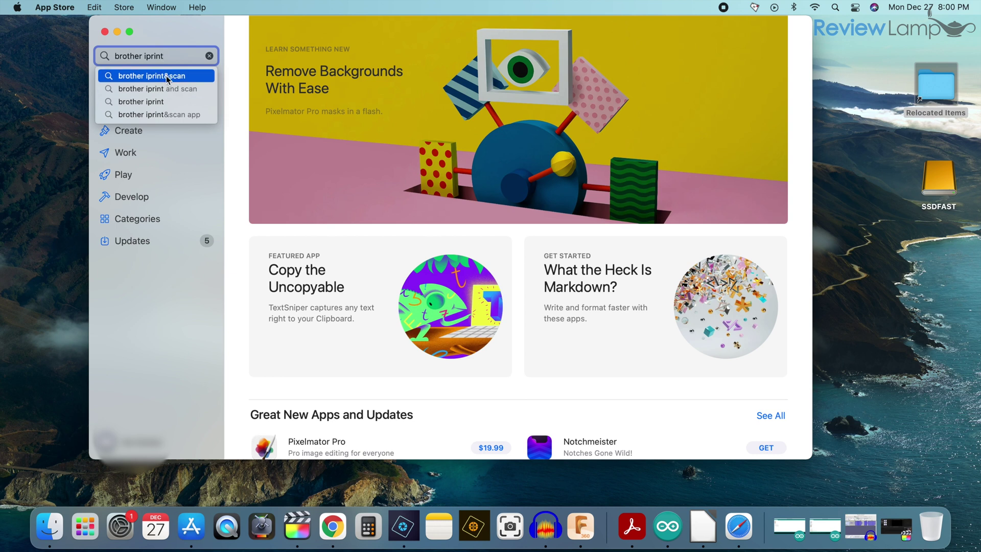
click(168, 78)
click(341, 114)
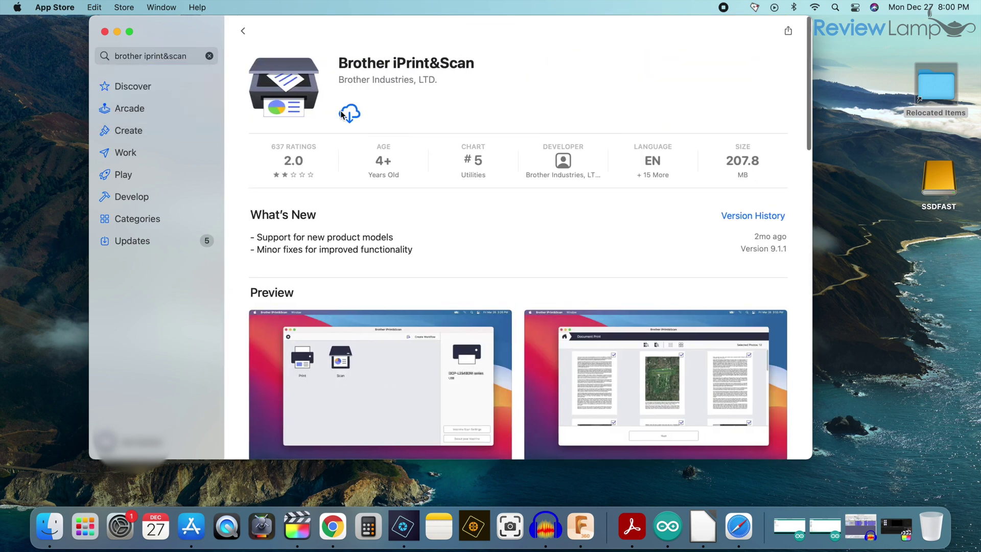
click(347, 112)
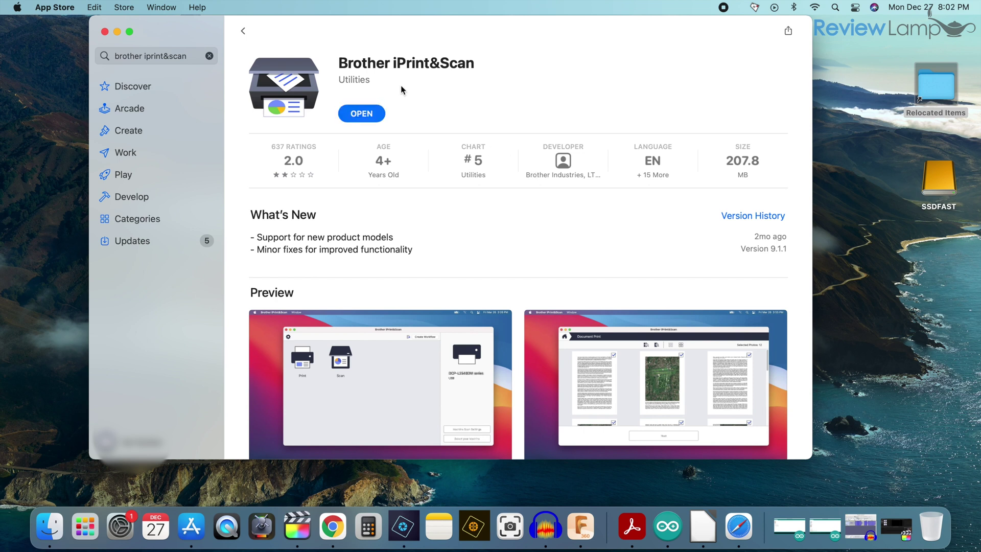
click(375, 115)
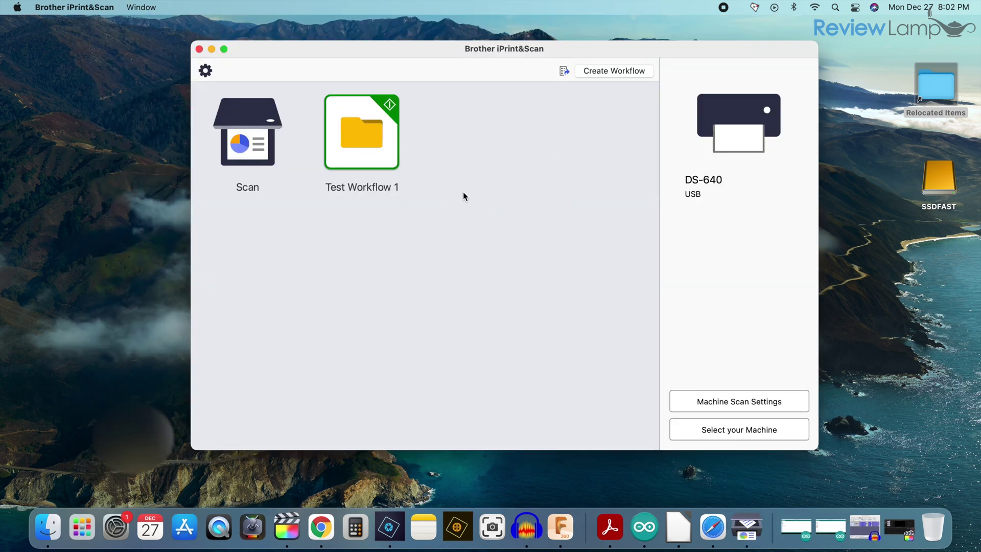
Replace DS-640 with MFC-L2710DW series (192.168.0.216) from the Network machine list
click(739, 434)
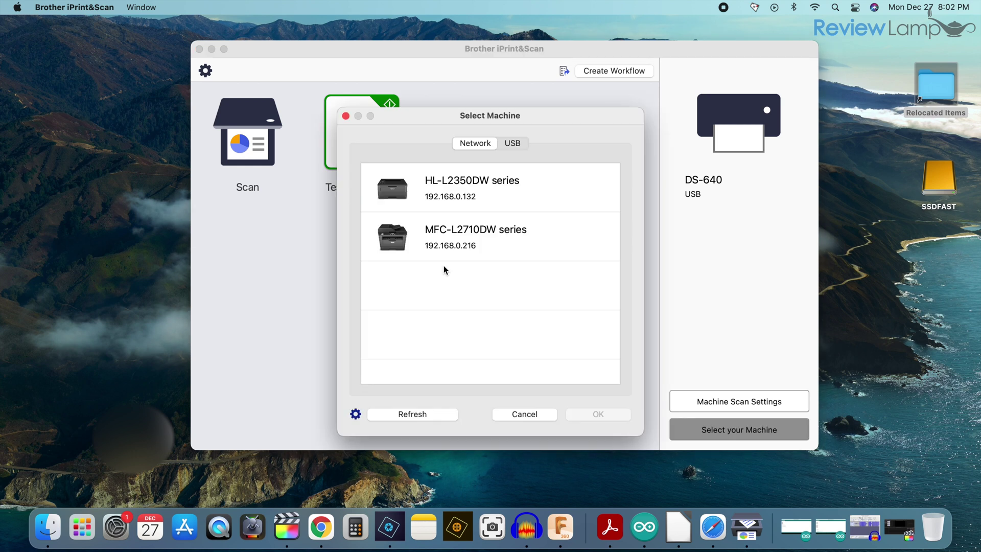
click(474, 234)
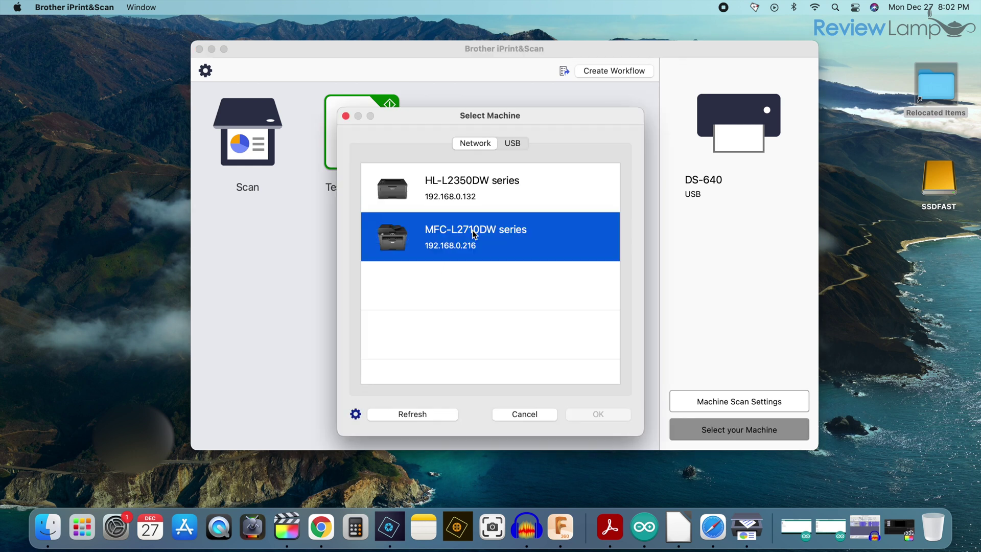
click(621, 417)
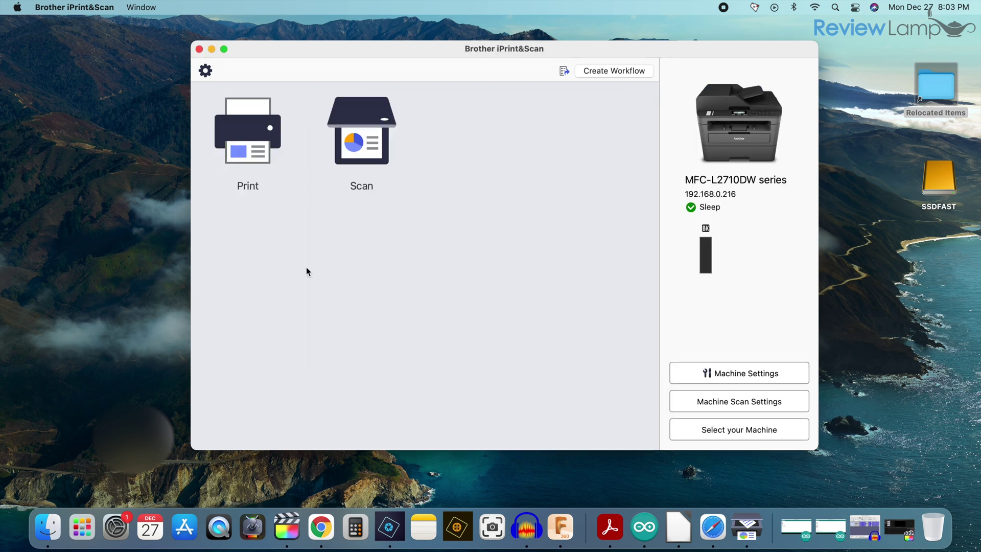